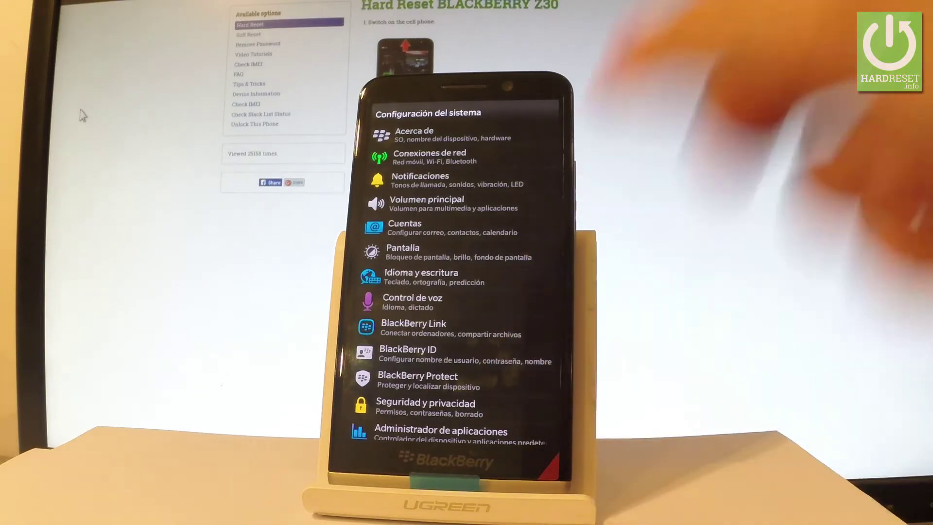
scroll(459, 292, "down", 5)
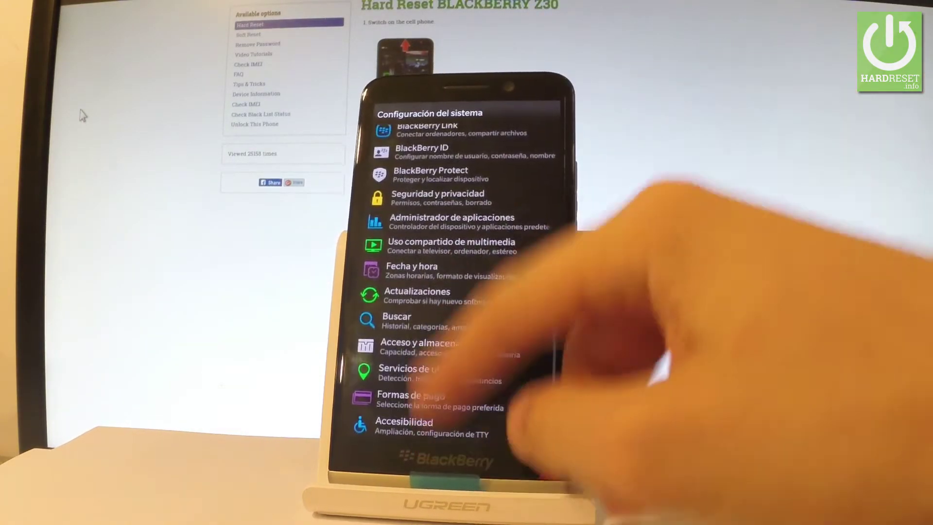
scroll(460, 292, "up", 5)
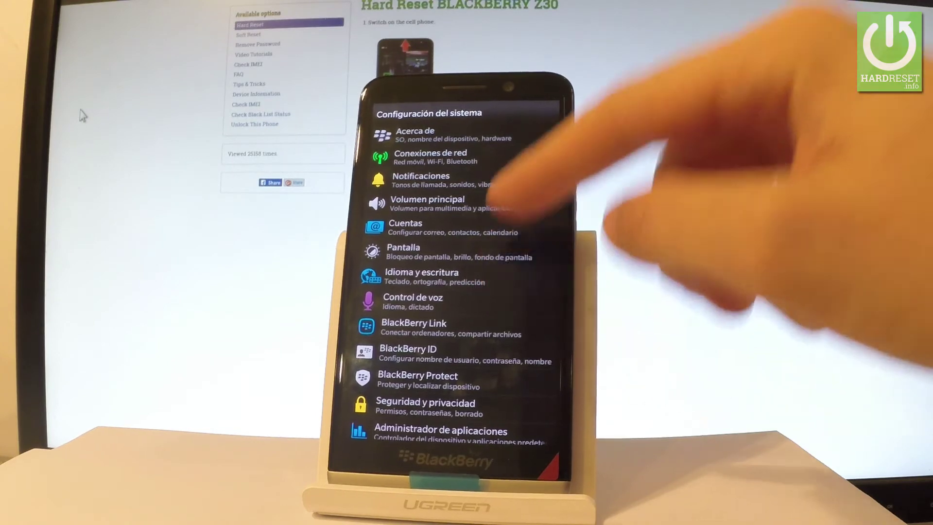
- Switch the display language from Spanish to English (UK) and return to System Settings
left_click(422, 276)
left_click(463, 144)
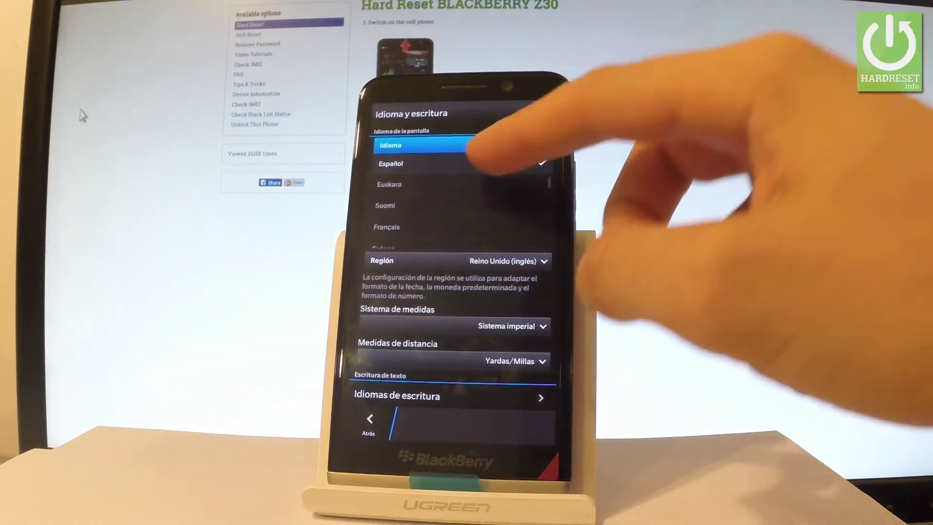
scroll(463, 197, "up", 2)
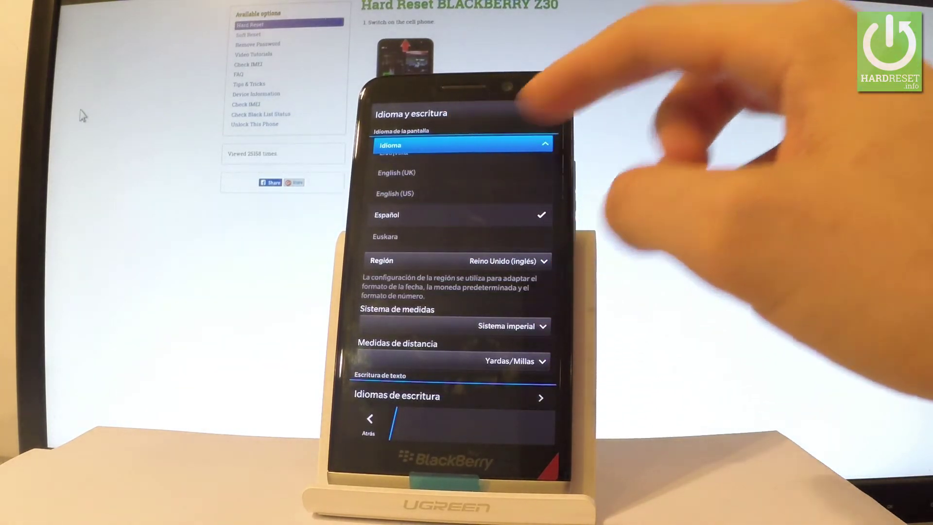
left_click(511, 146)
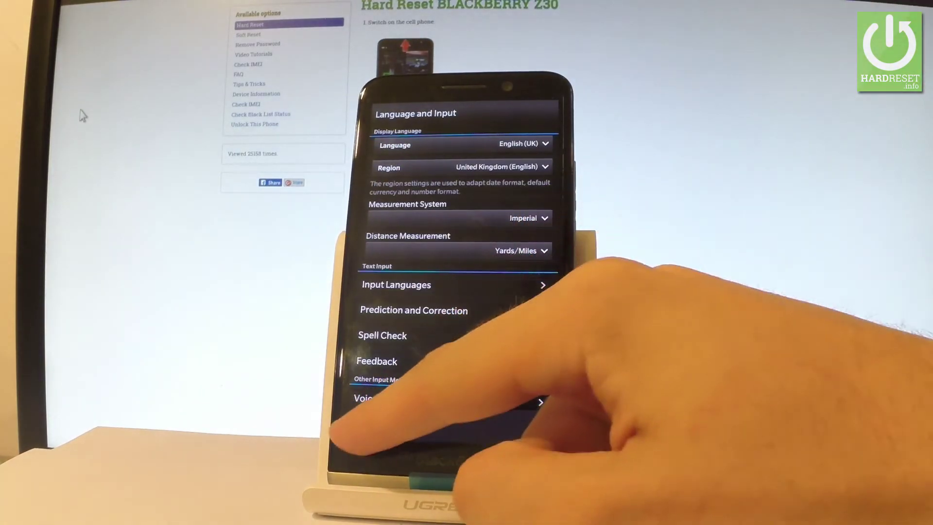
left_click(369, 422)
scroll(452, 291, "down", 5)
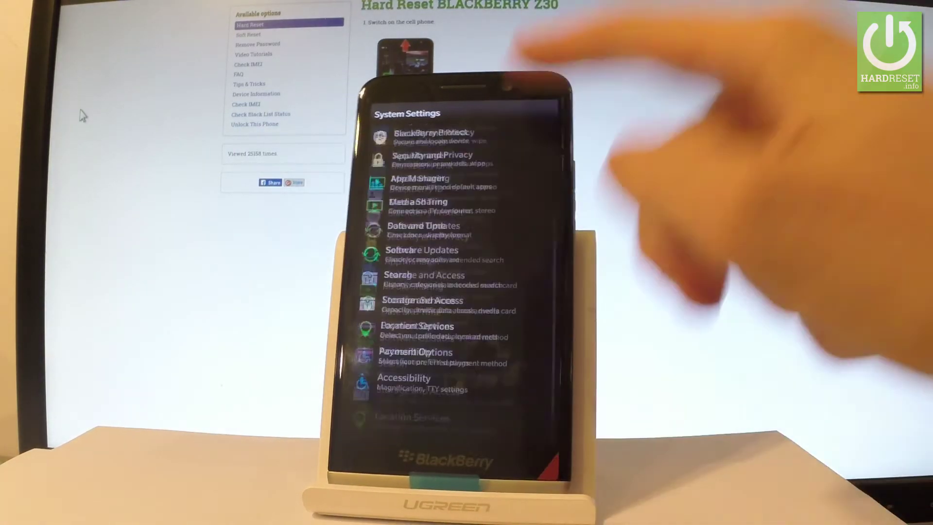
scroll(453, 292, "down", 2)
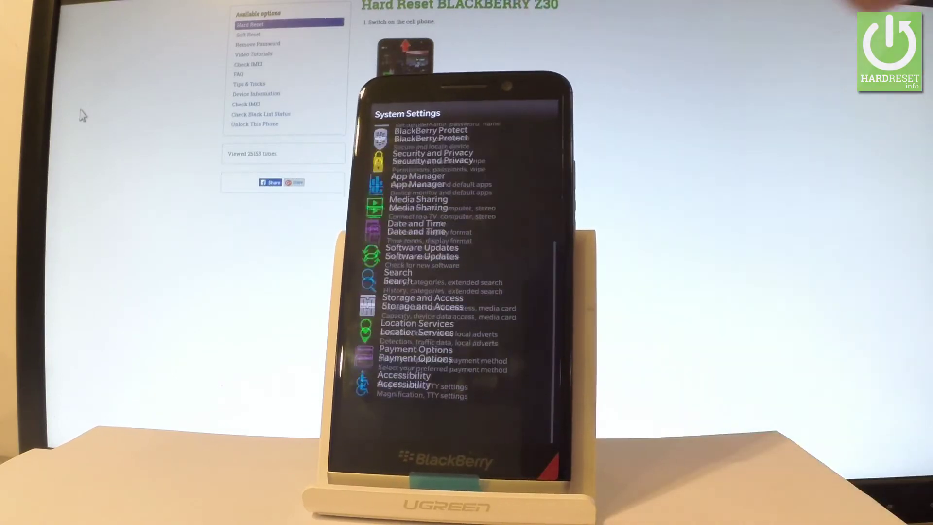
scroll(452, 292, "up", 5)
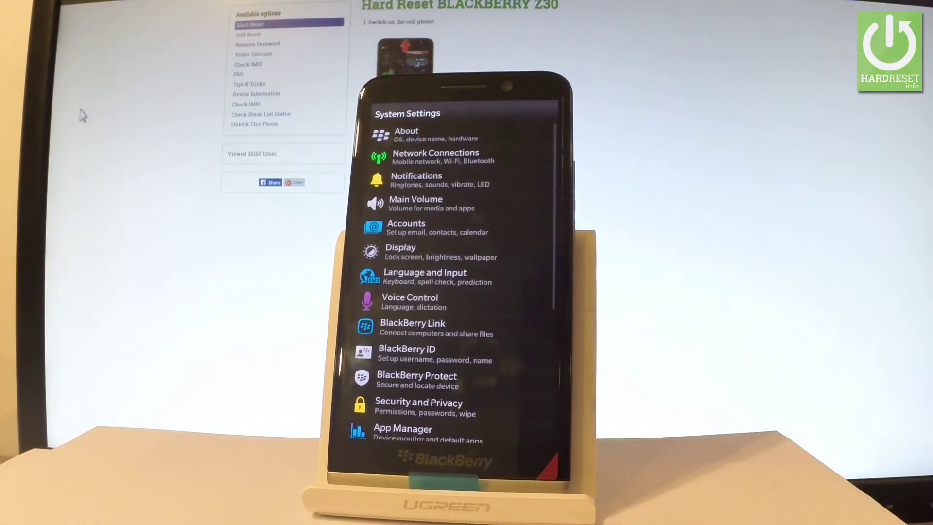